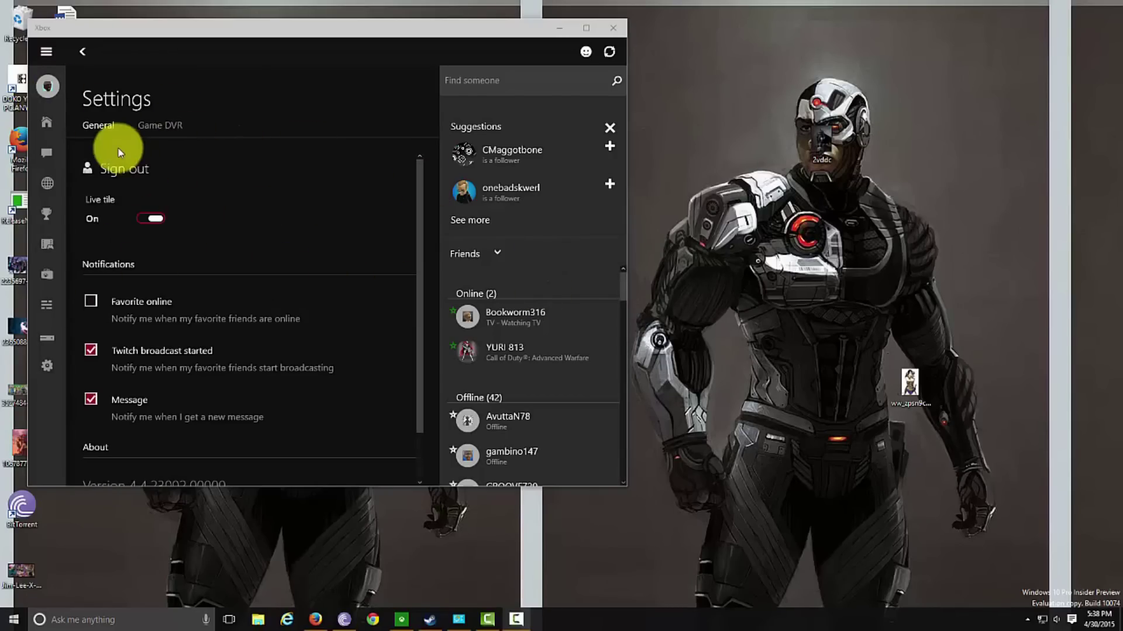
In Xbox Settings, go to Game DVR and turn on recording in the background while playing a game
left_click(163, 126)
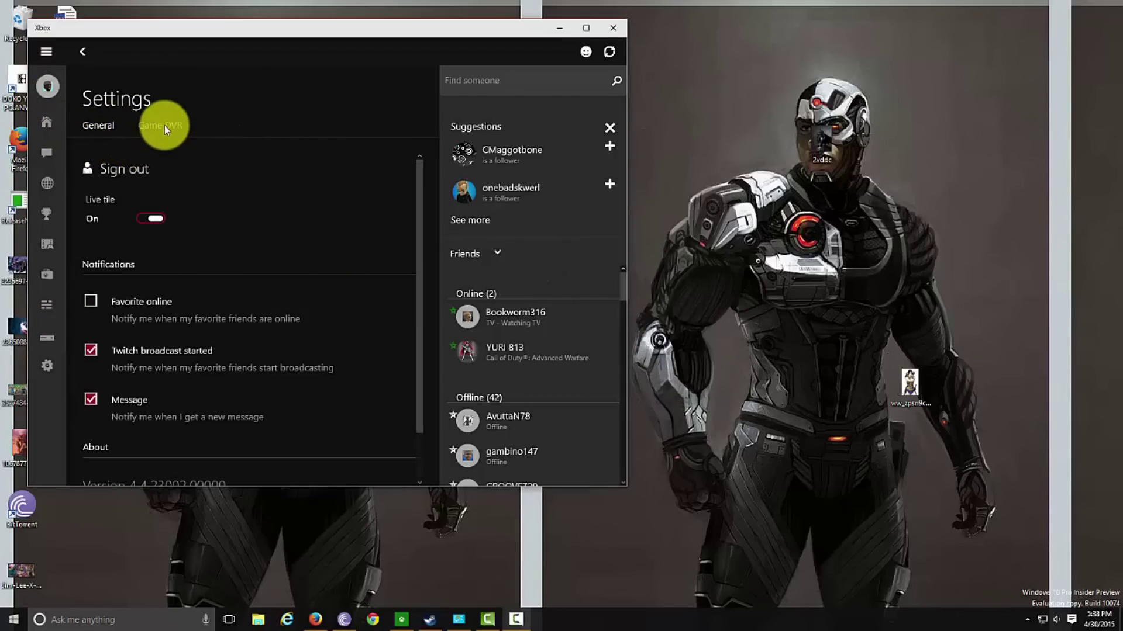
scroll(333, 206, "down", 5)
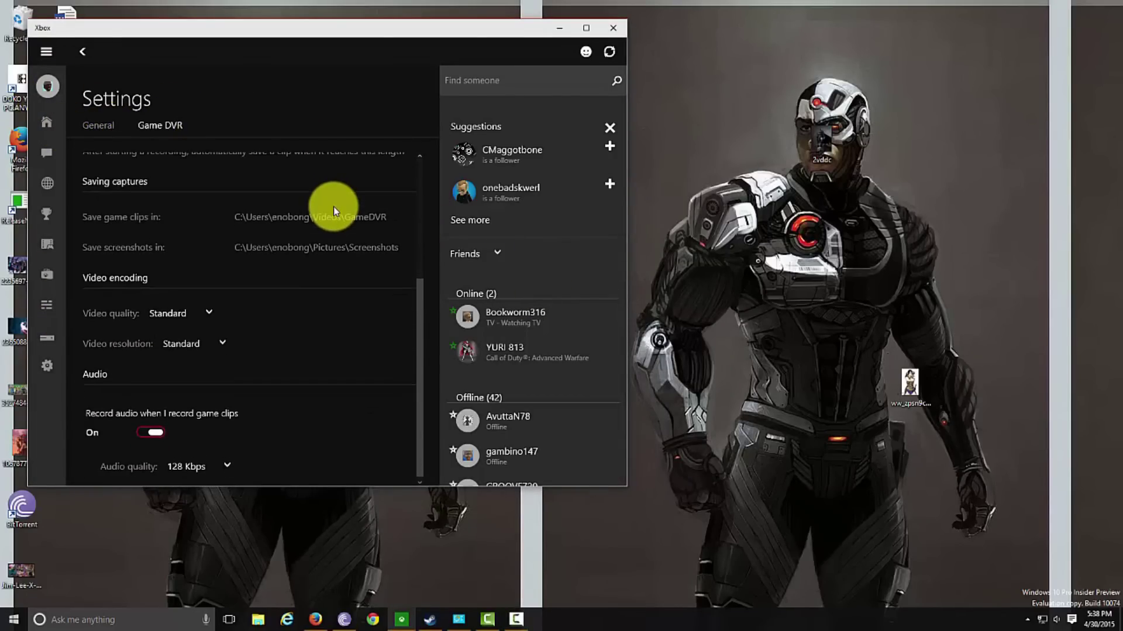
scroll(332, 206, "up", 5)
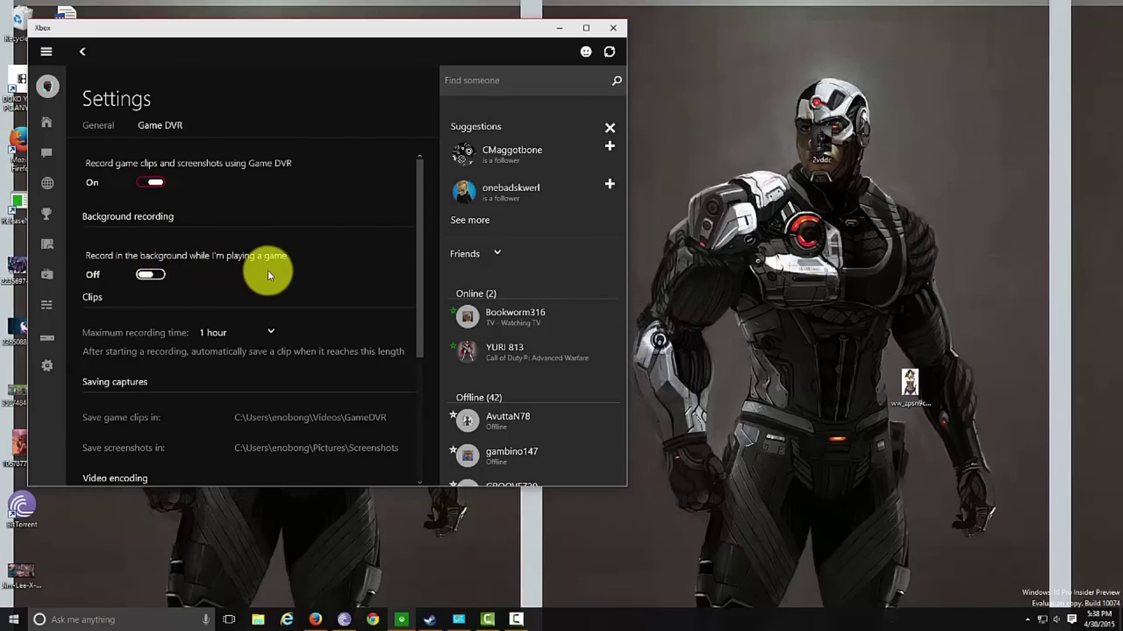
left_click(150, 275)
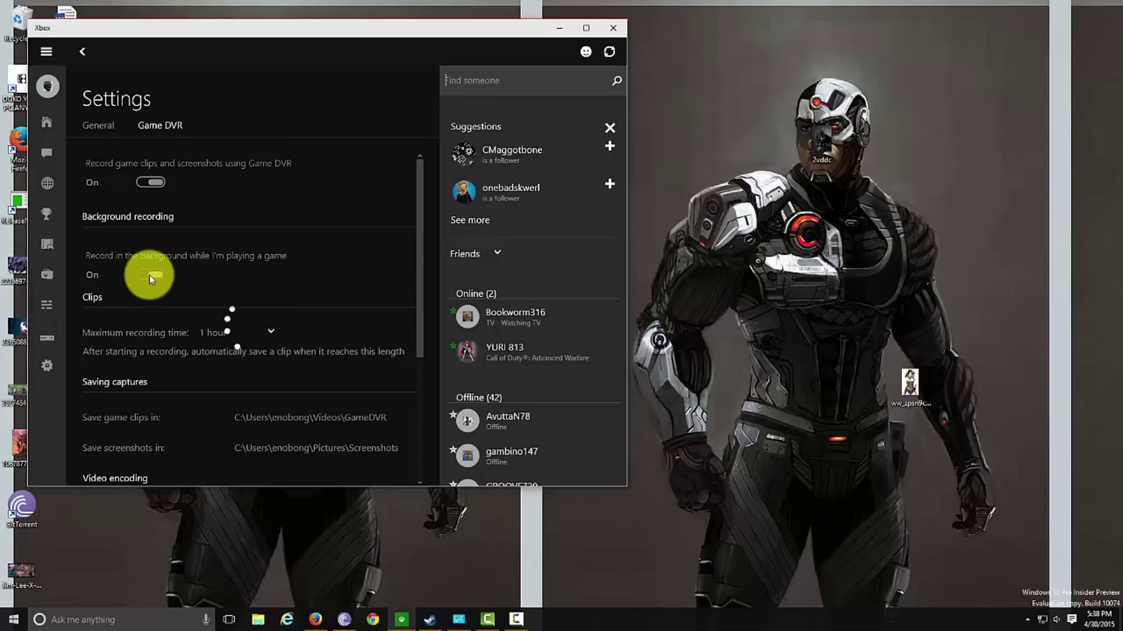
Keep the Clips maximum recording time at 1 hour and bring up the video quality choices
scroll(211, 313, "down", 1)
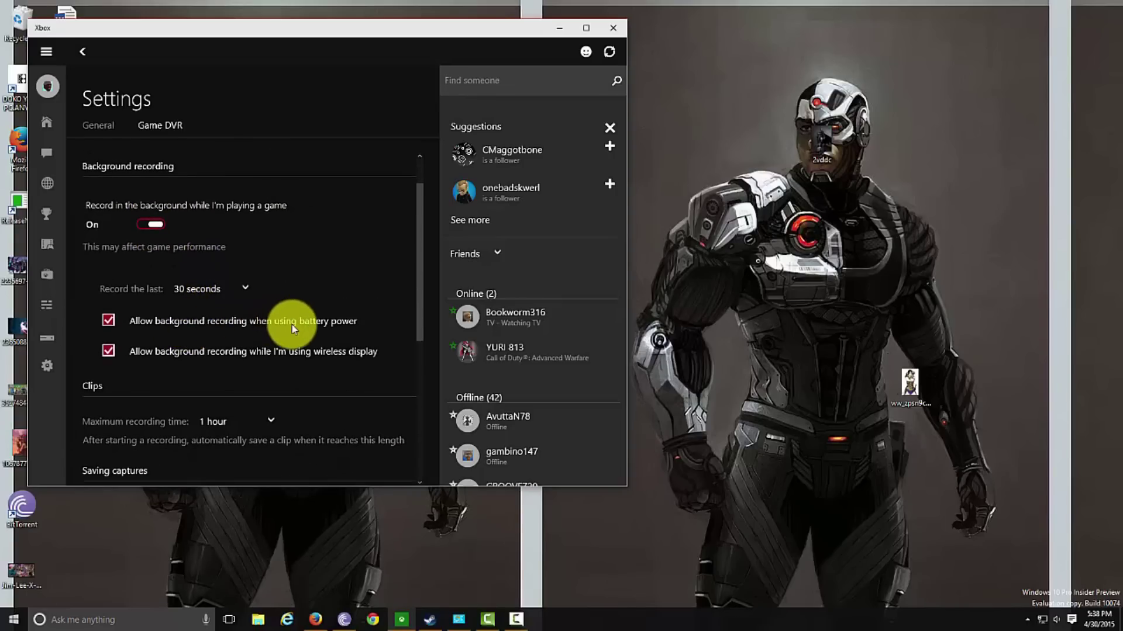
scroll(355, 365, "down", 3)
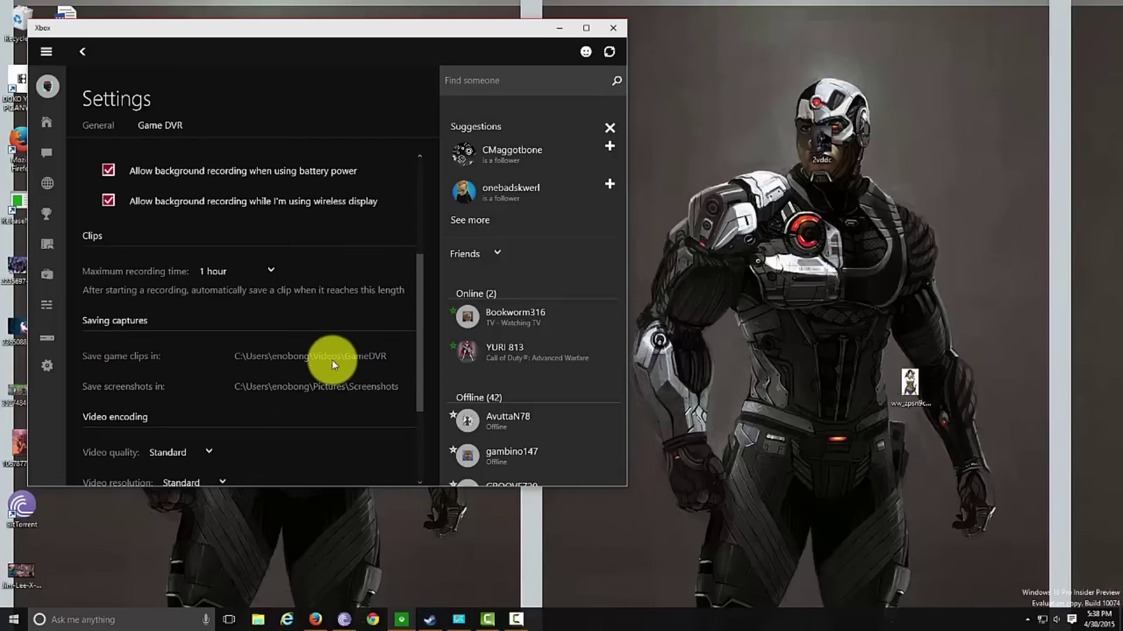
left_click(266, 272)
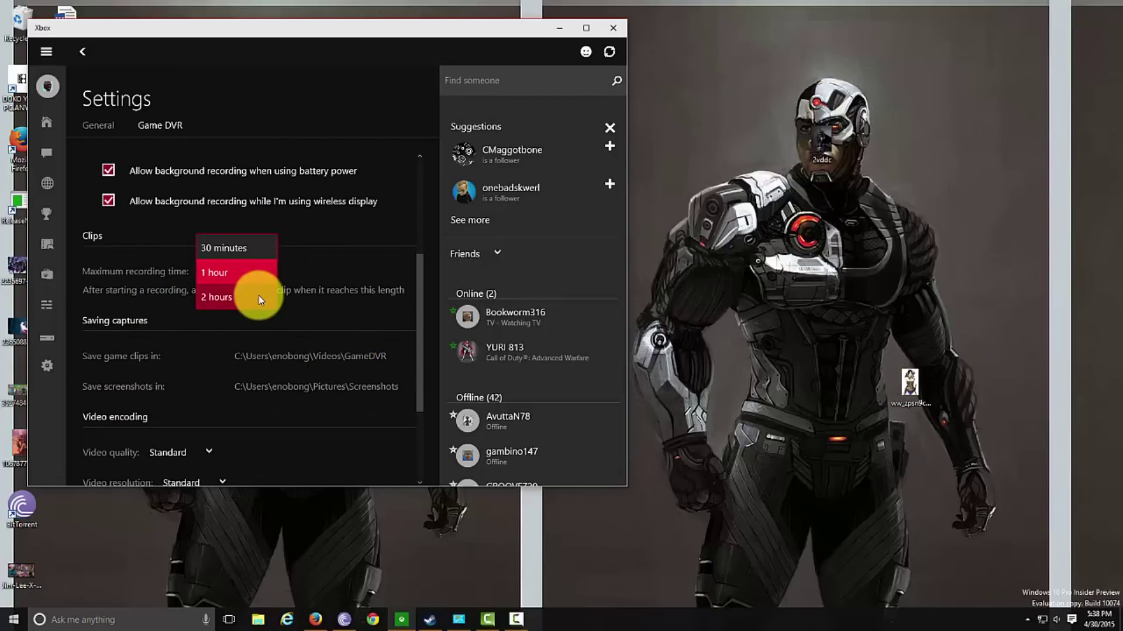
left_click(257, 272)
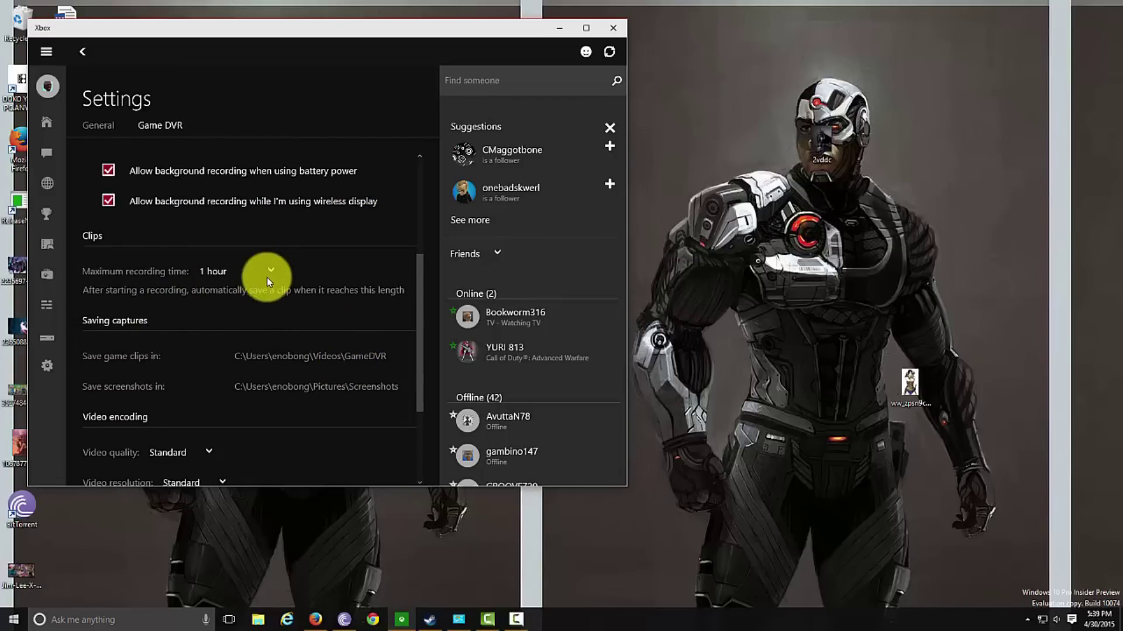
scroll(302, 297, "down", 1)
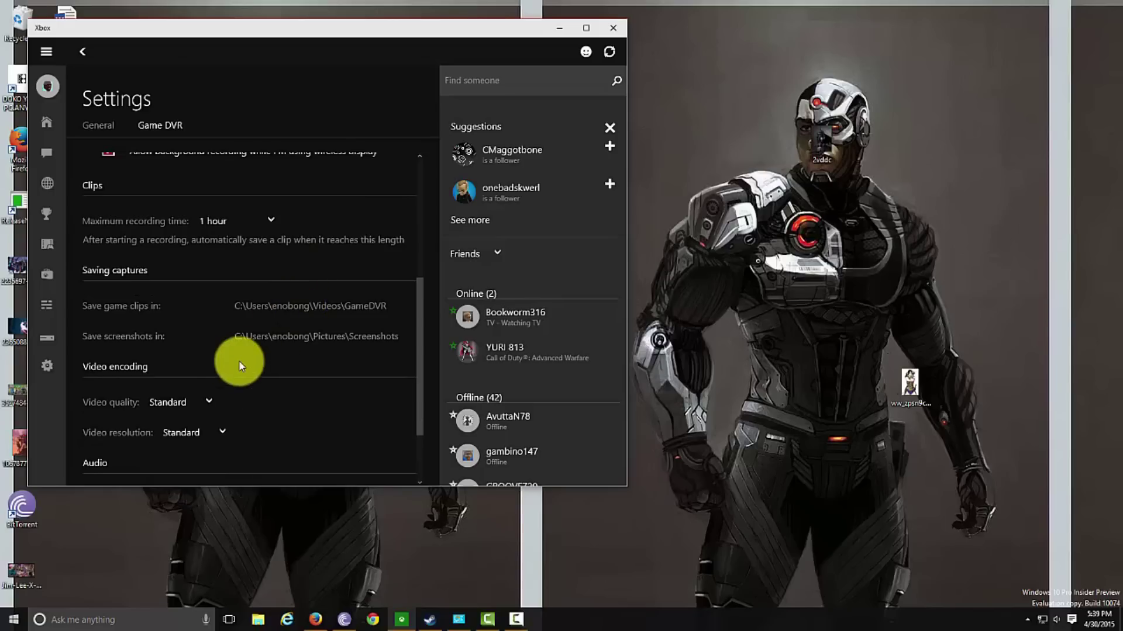
left_click(207, 401)
Set both Game DVR video quality and video resolution to High
left_click(199, 433)
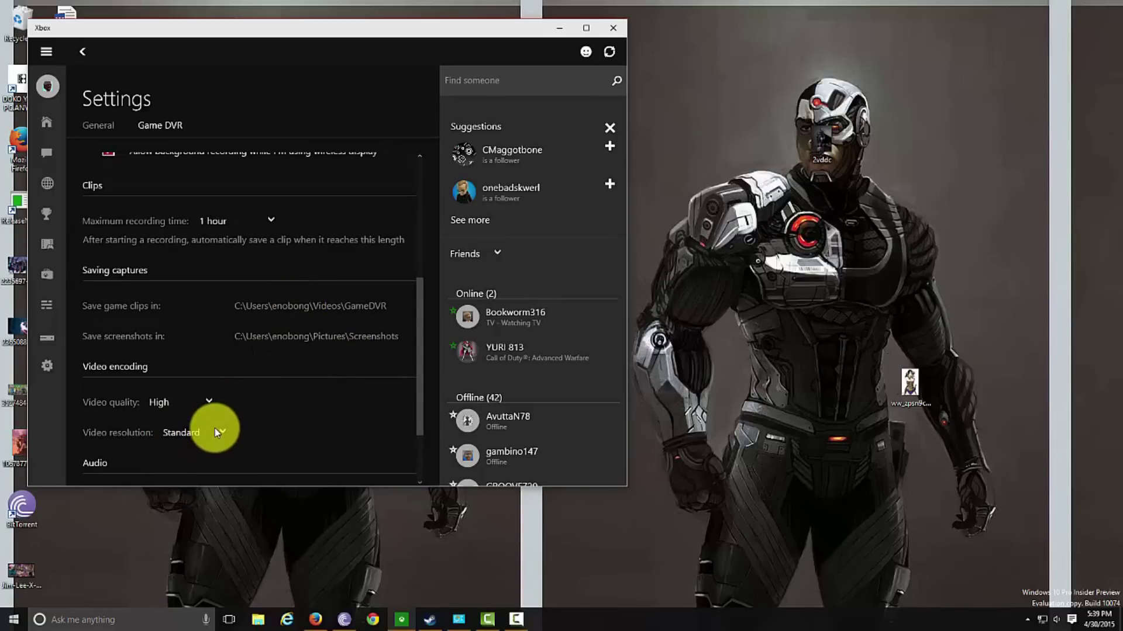
left_click(213, 432)
left_click(207, 463)
Set the Game DVR audio quality to 192 Kbps
scroll(251, 405, "down", 2)
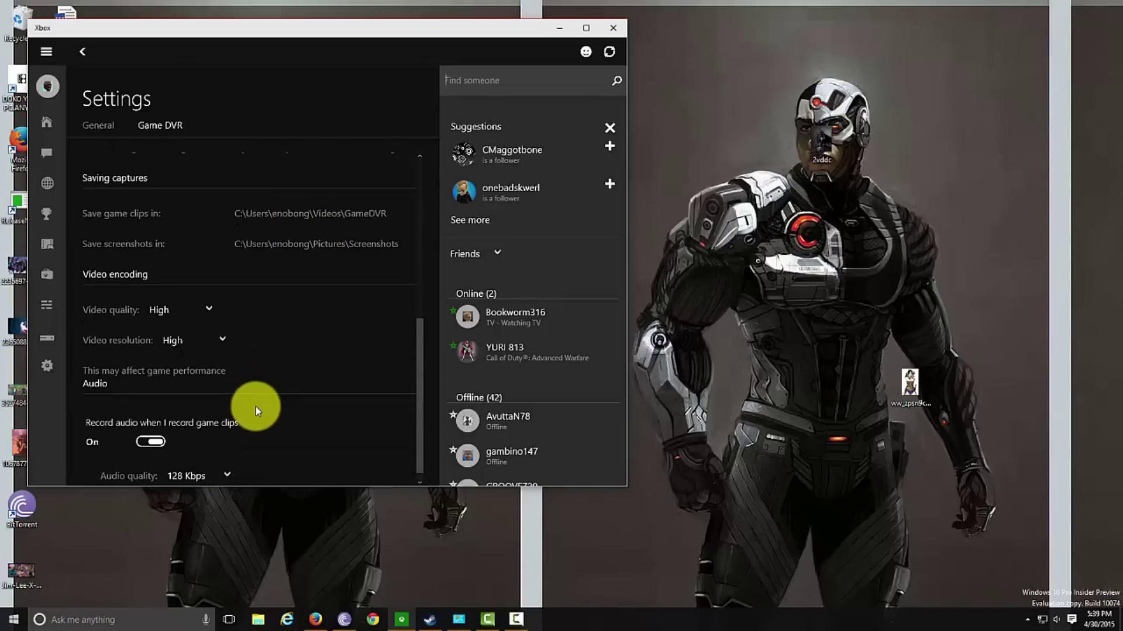
scroll(120, 417, "down", 1)
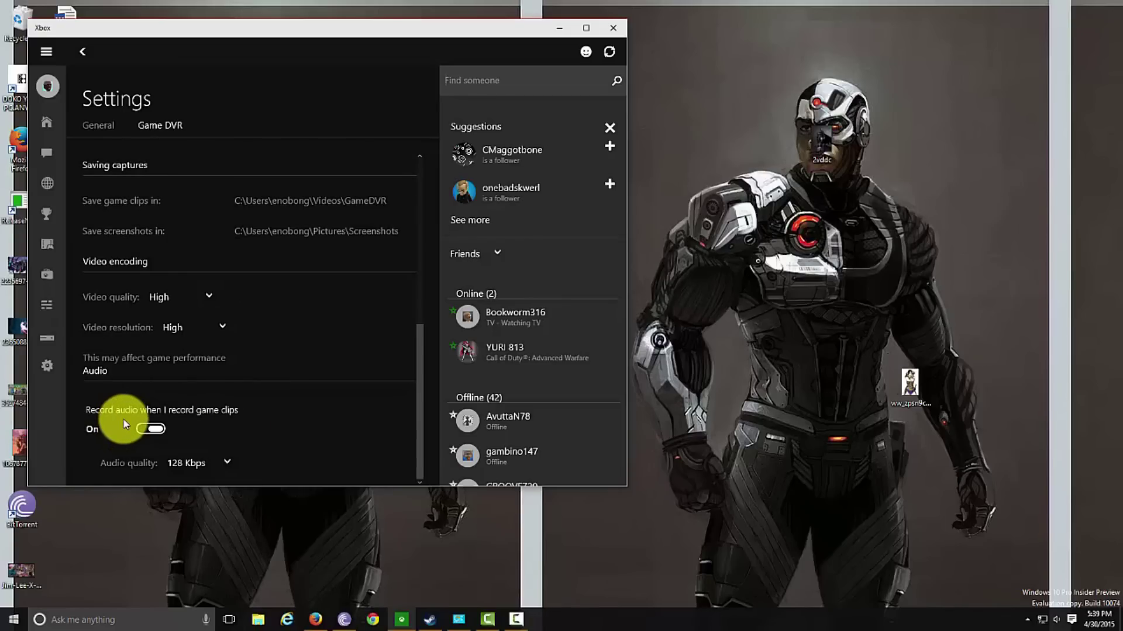
left_click(226, 463)
left_click(190, 464)
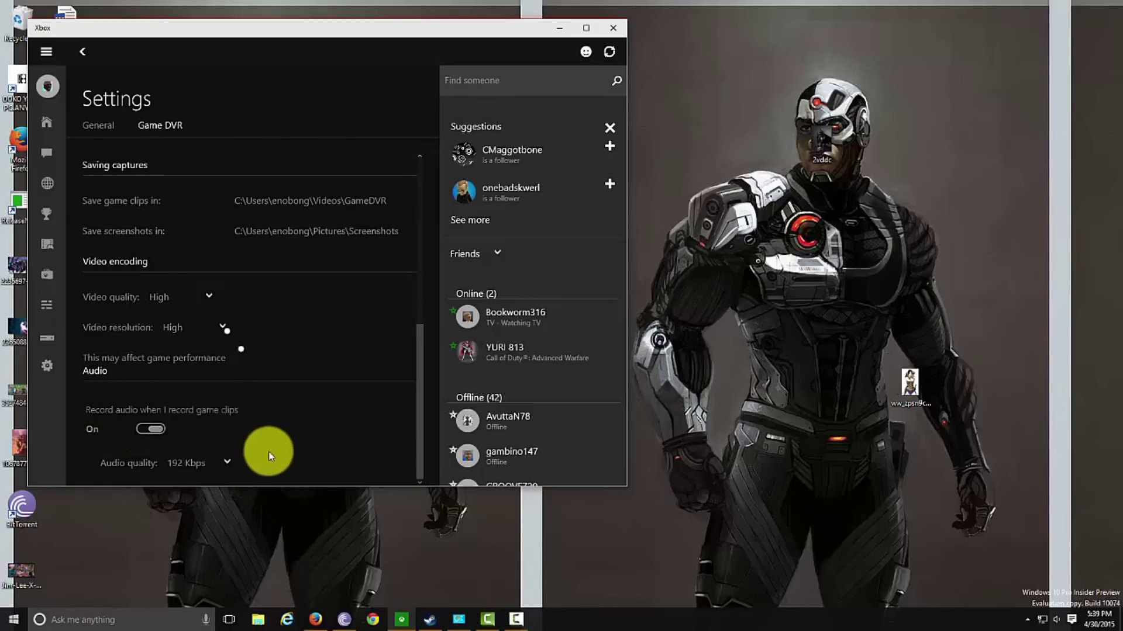
scroll(331, 364, "up", 3)
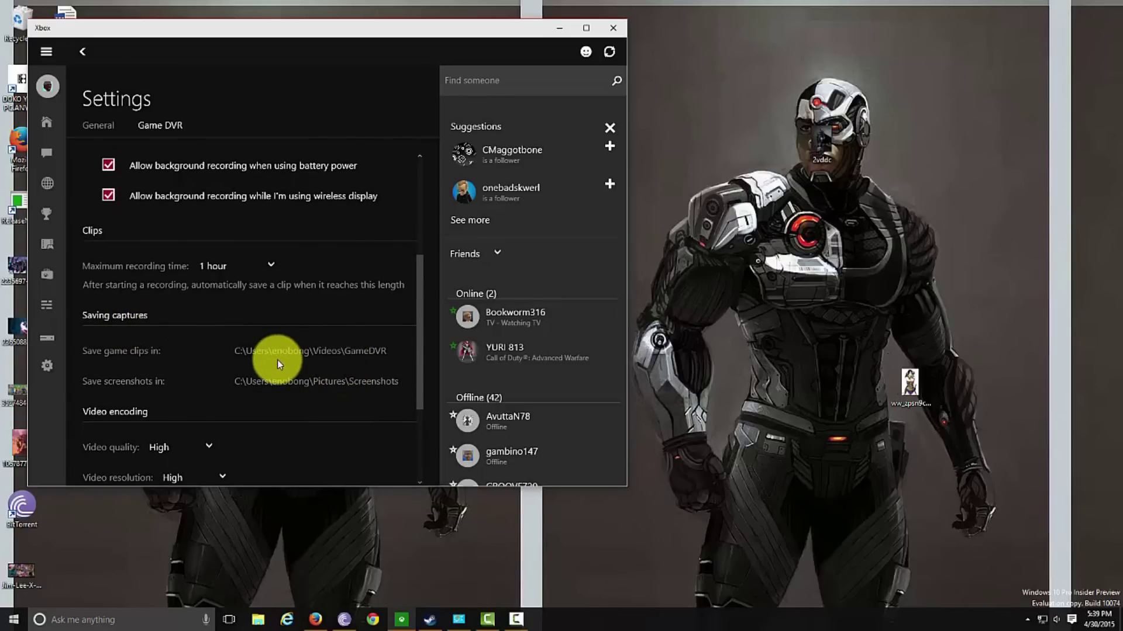
scroll(354, 410, "up", 3)
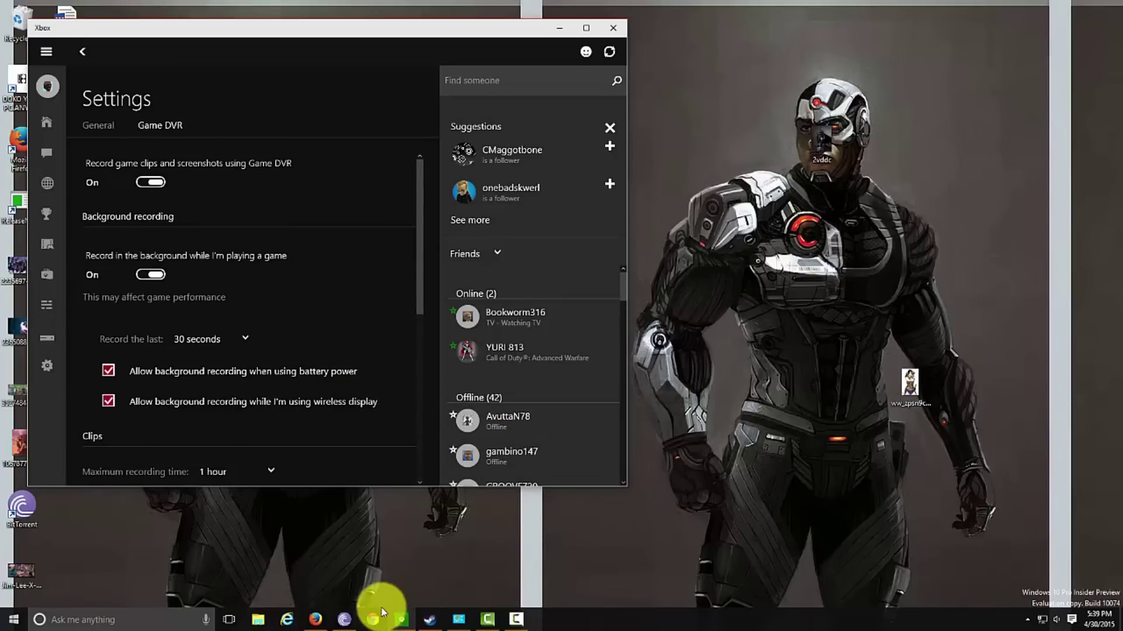
Launch Batman: Arkham Origins from the Steam library and confirm Play
left_click(430, 619)
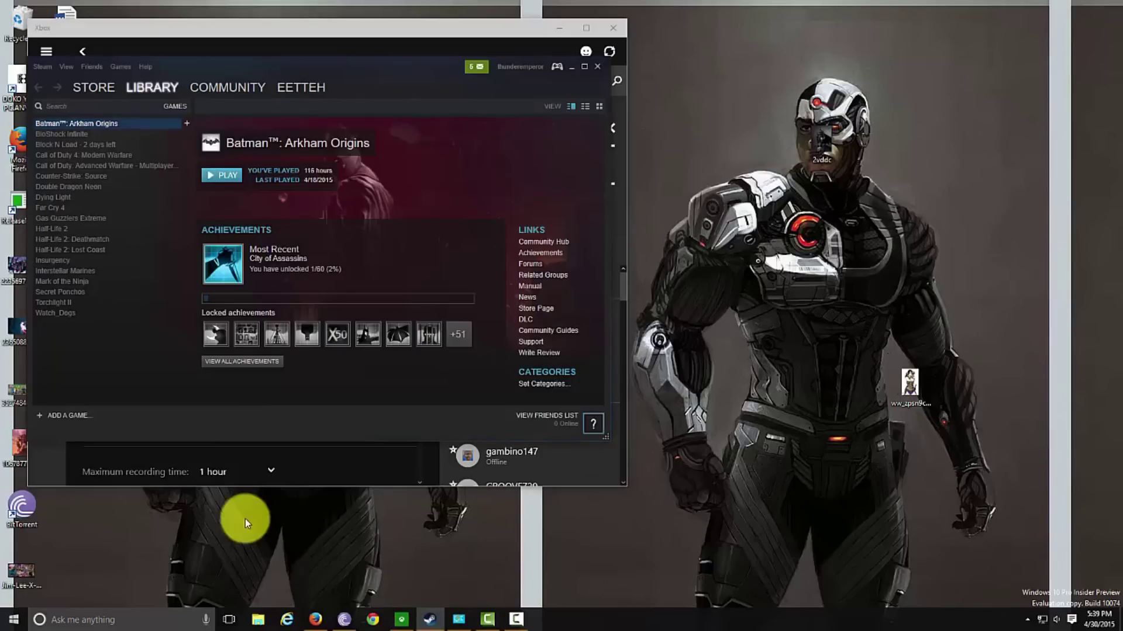
left_click(225, 177)
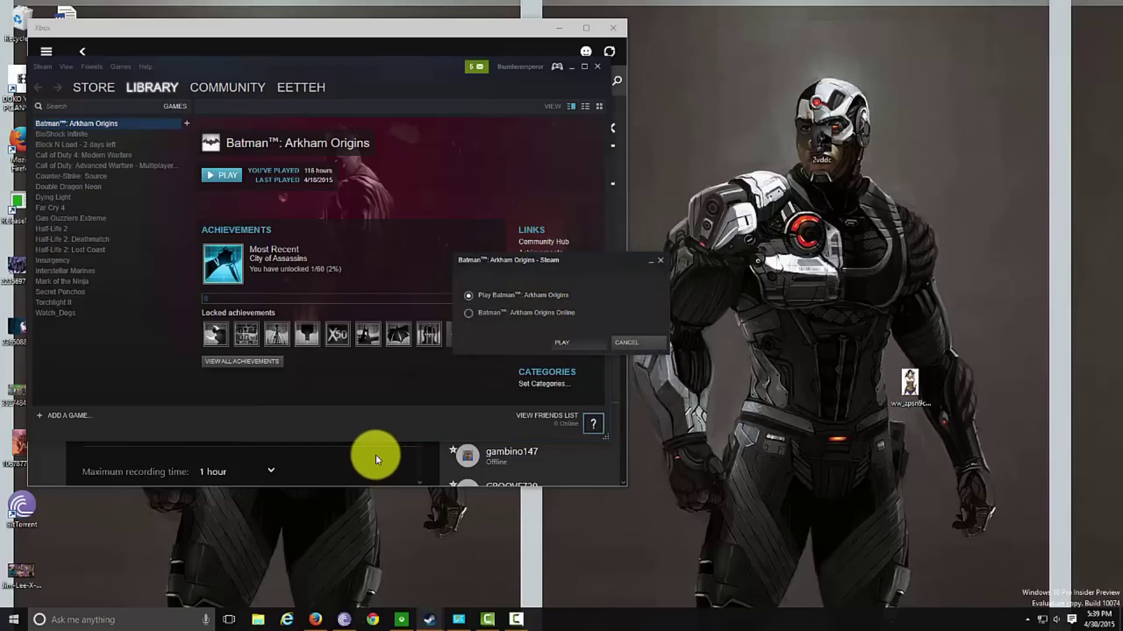
key("Return")
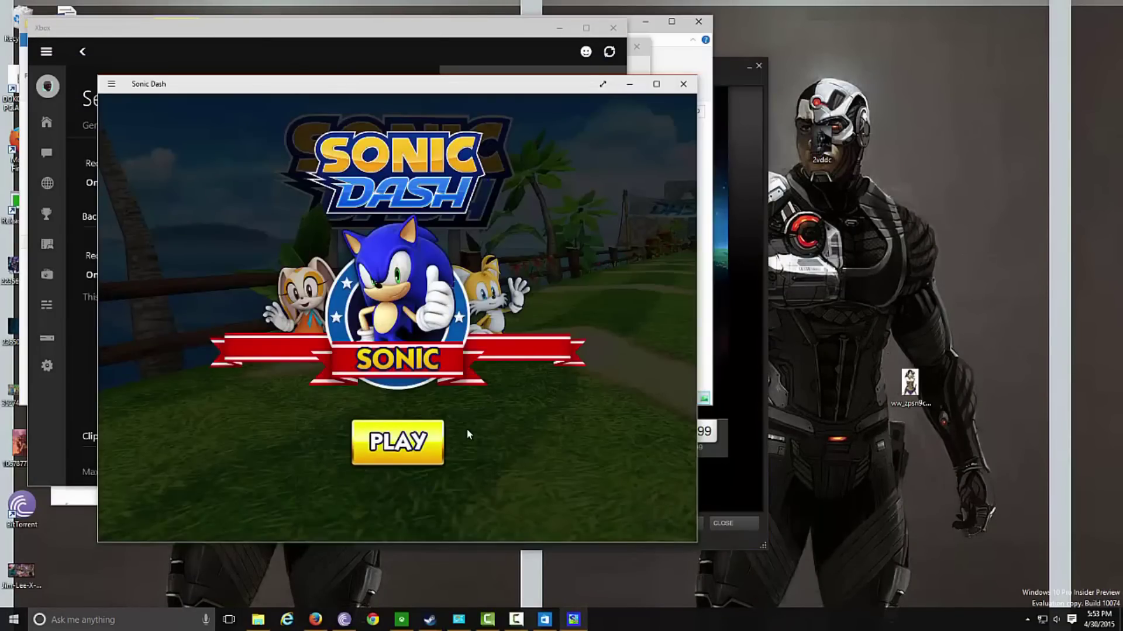
Start a Sonic Dash run with mouse controls, dodge, jump and roll, then call up the Game bar
left_click(398, 460)
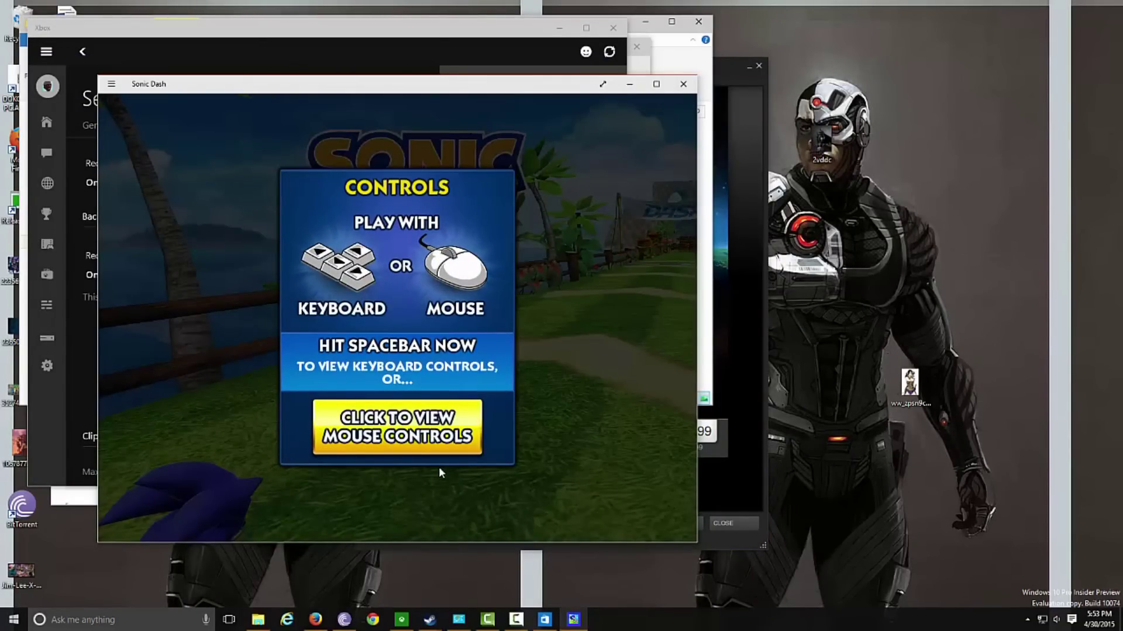
left_click(445, 424)
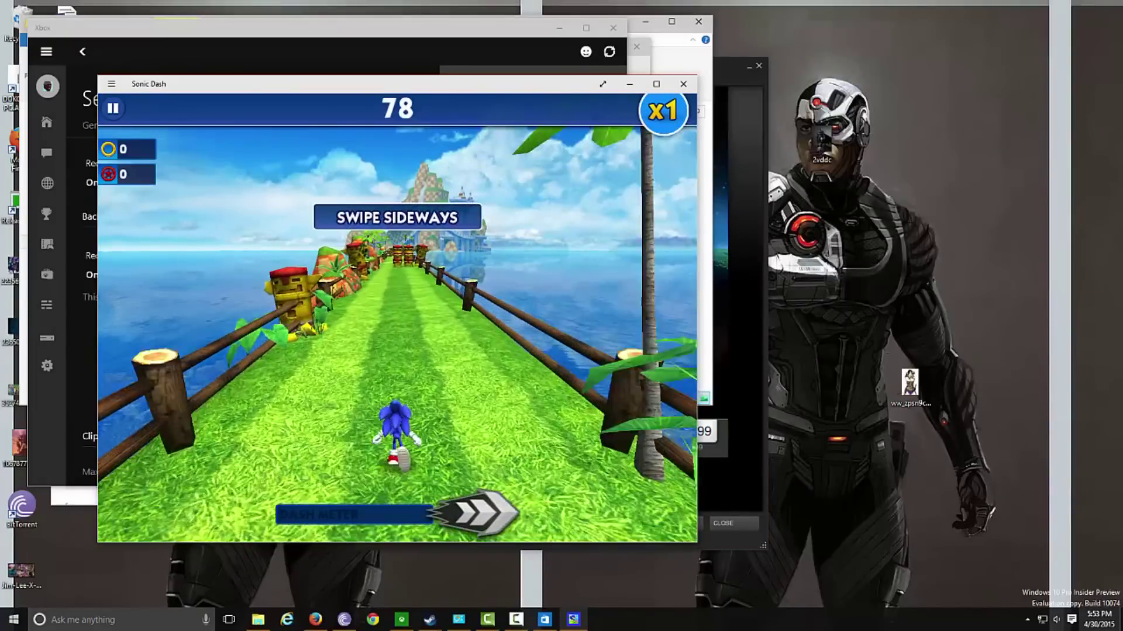
mouse_move(316, 320)
left_mouse_down()
mouse_move(142, 286)
mouse_move(300, 293)
left_mouse_up()
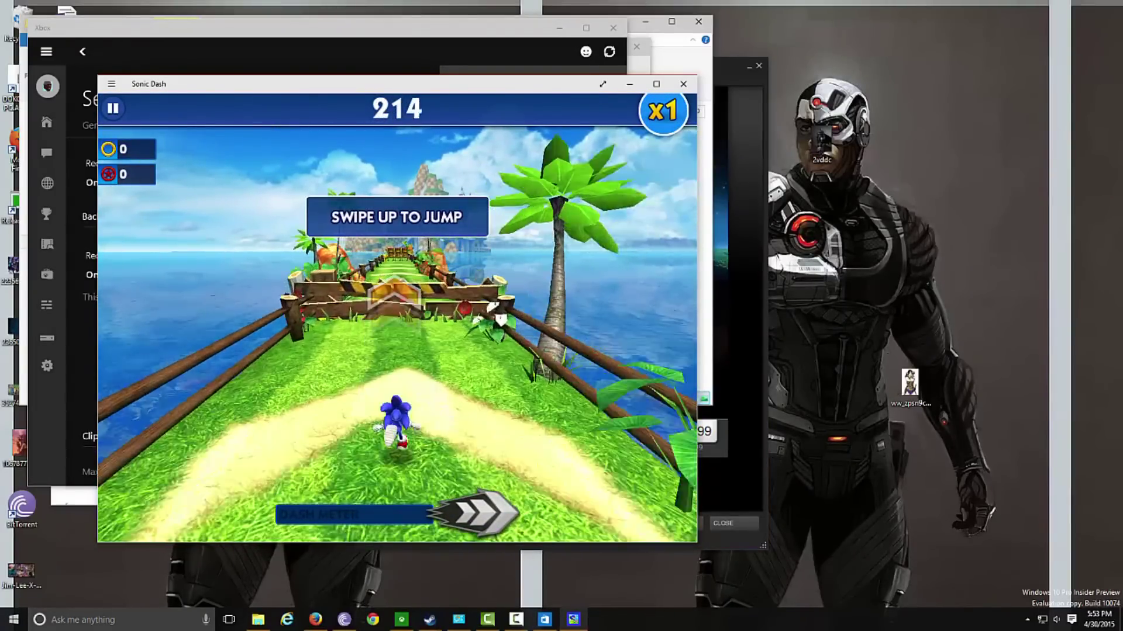
left_click_drag(390, 329, 389, 251)
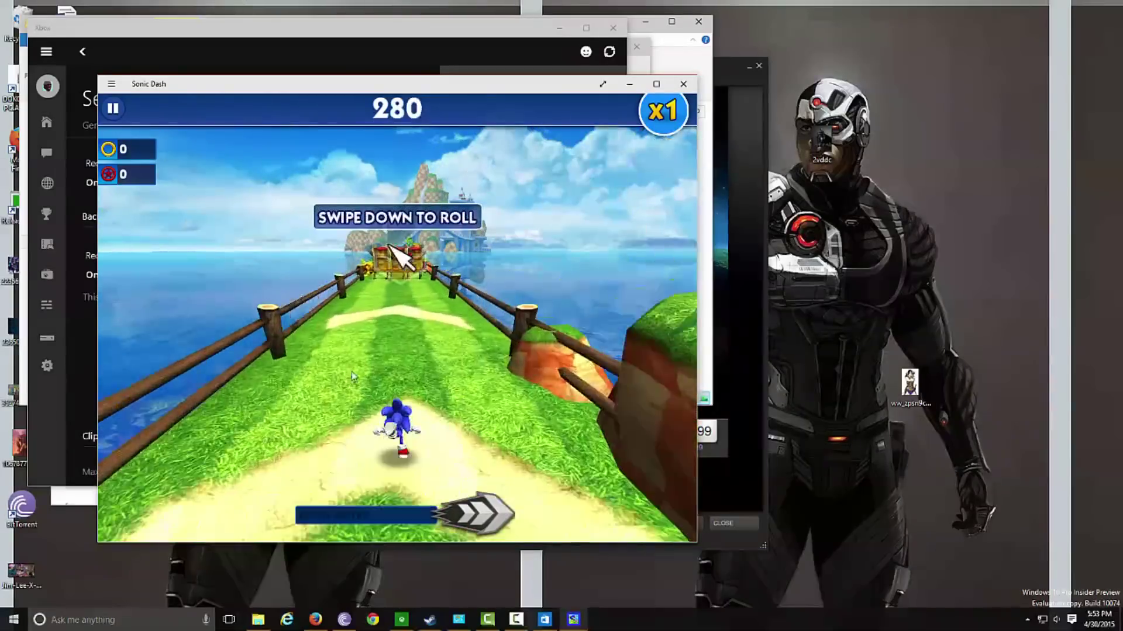
left_click_drag(363, 516, 369, 587)
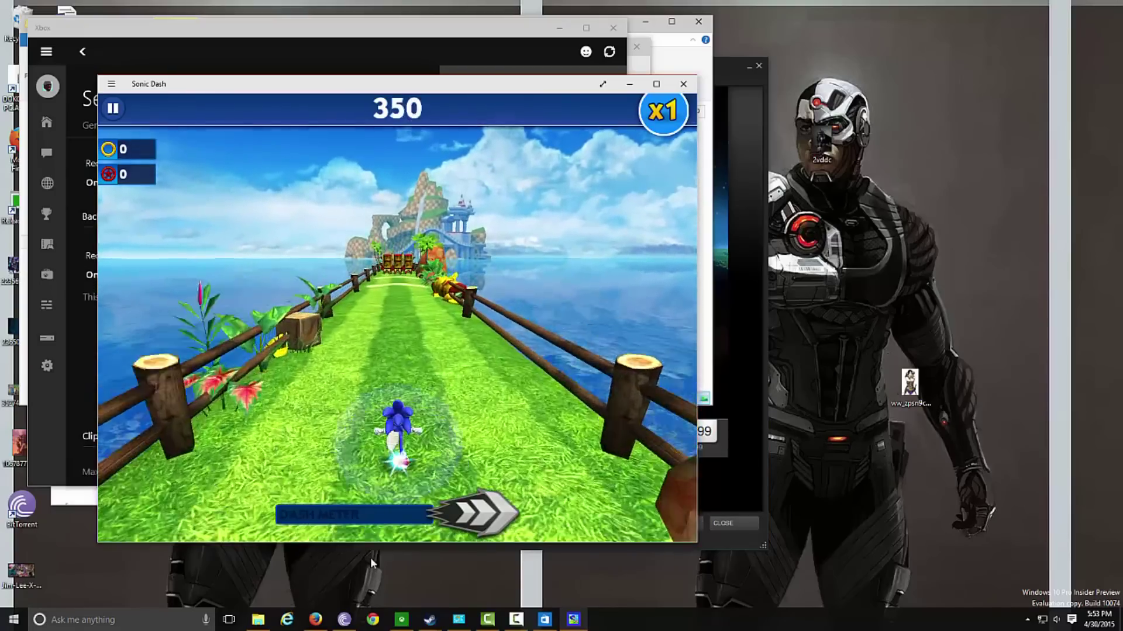
key("super+g")
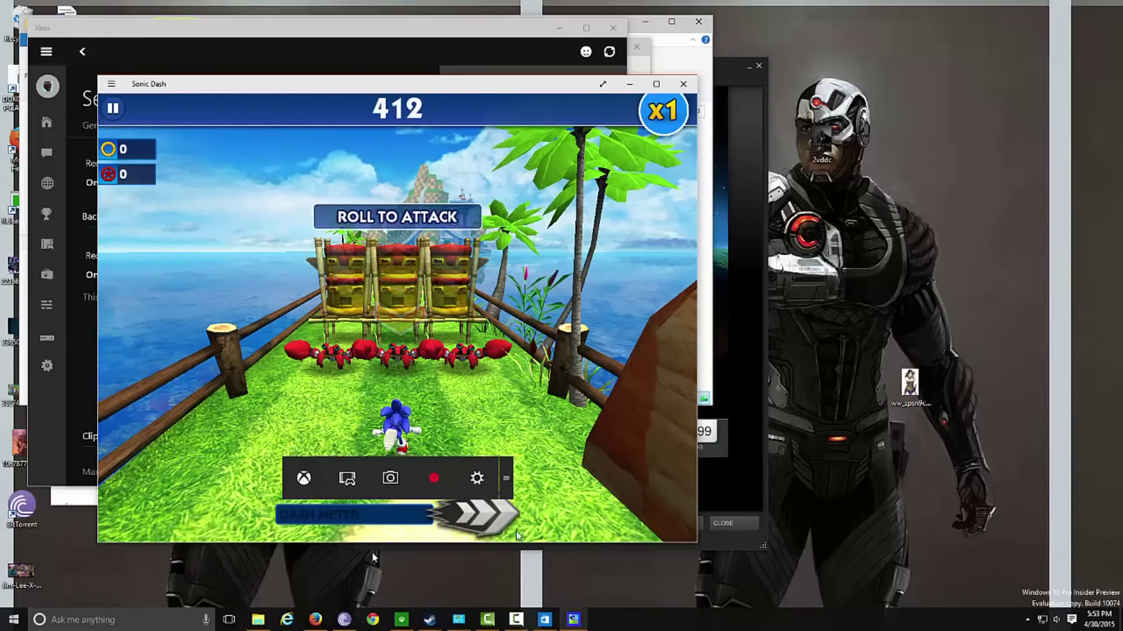
left_click(473, 482)
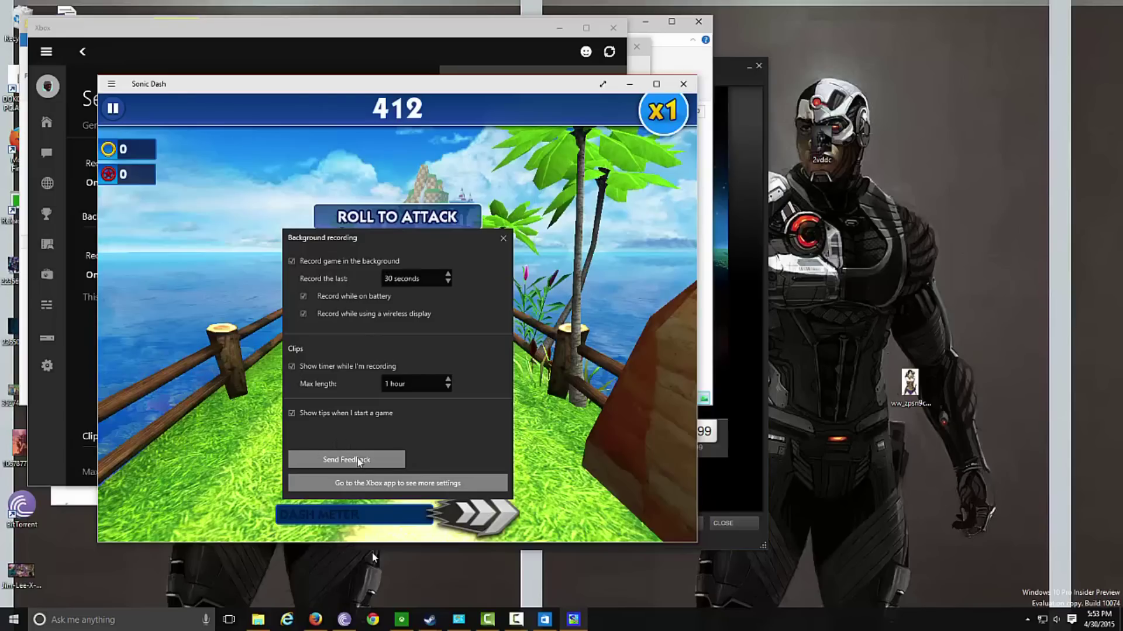
left_click(503, 239)
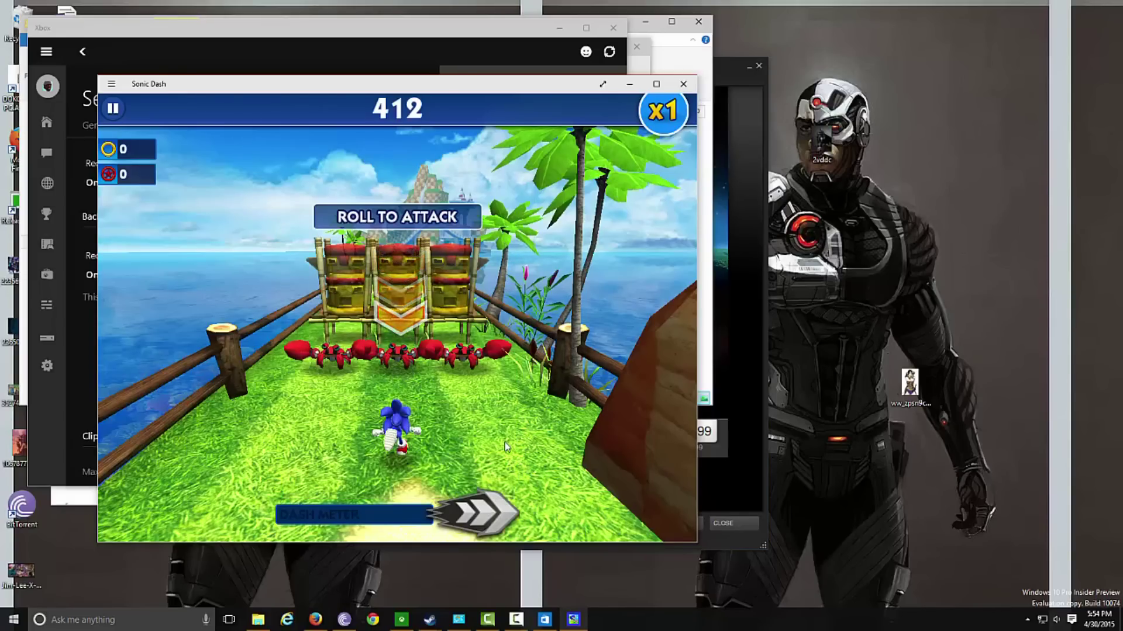
key("super+g")
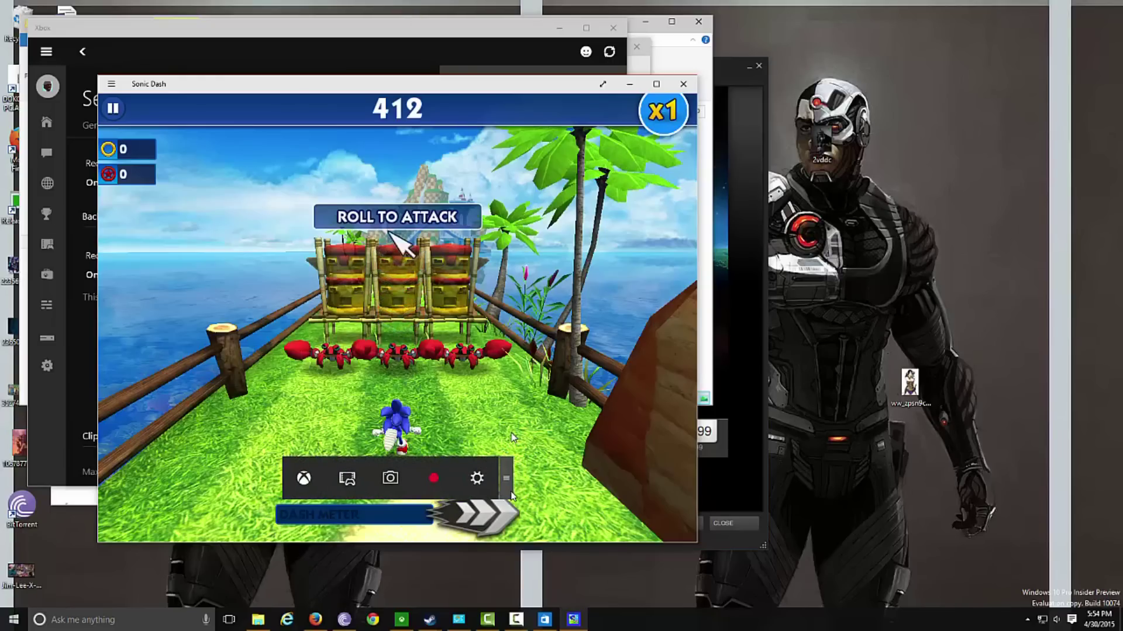
Save a Sonic Dash screenshot with the Game bar, then reopen it and start recording a clip
left_click(390, 478)
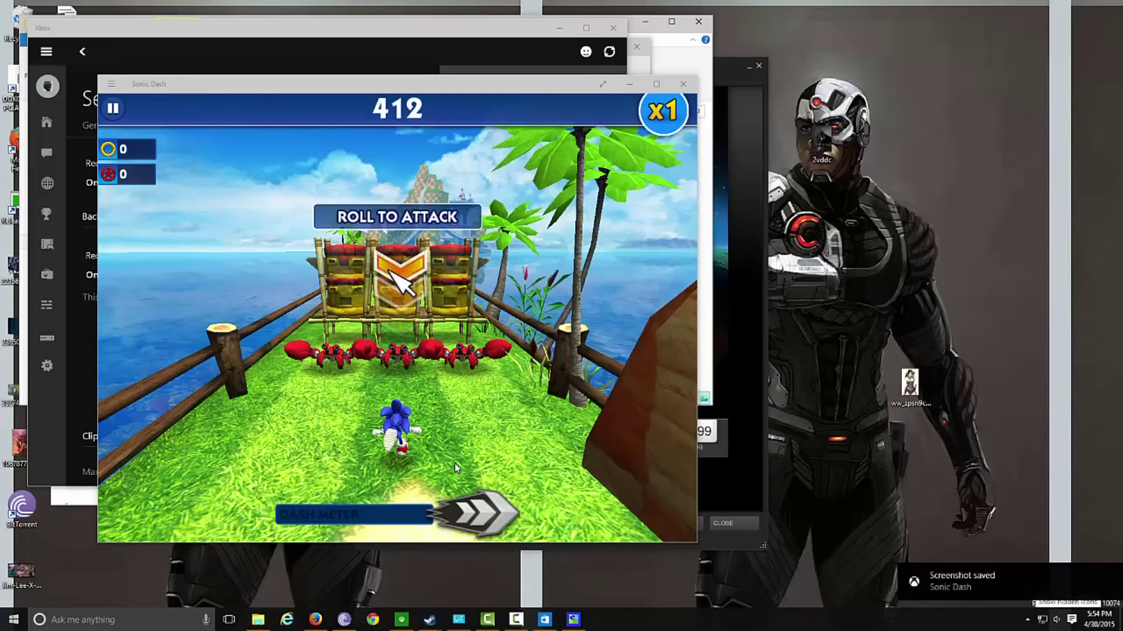
key("super")
key("super")
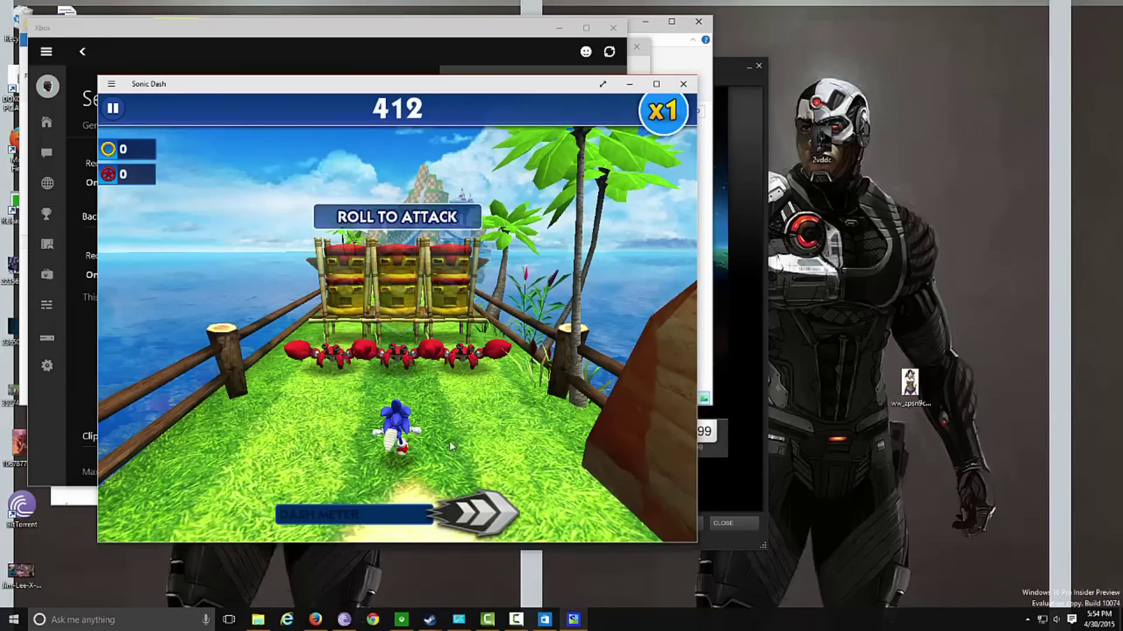
key("super+g")
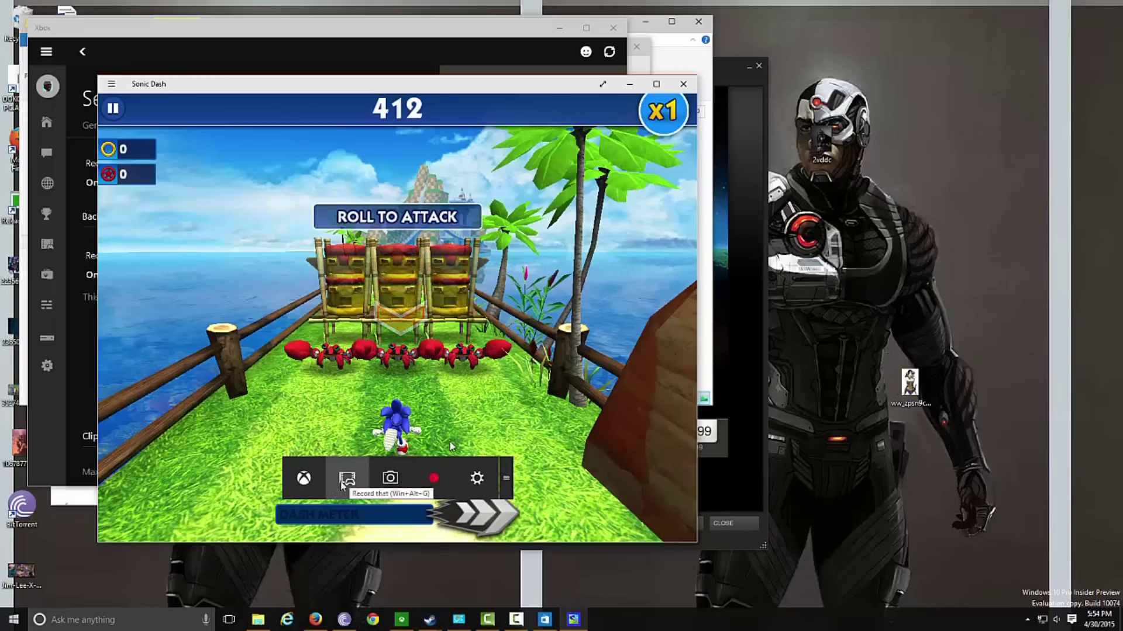
left_click(440, 481)
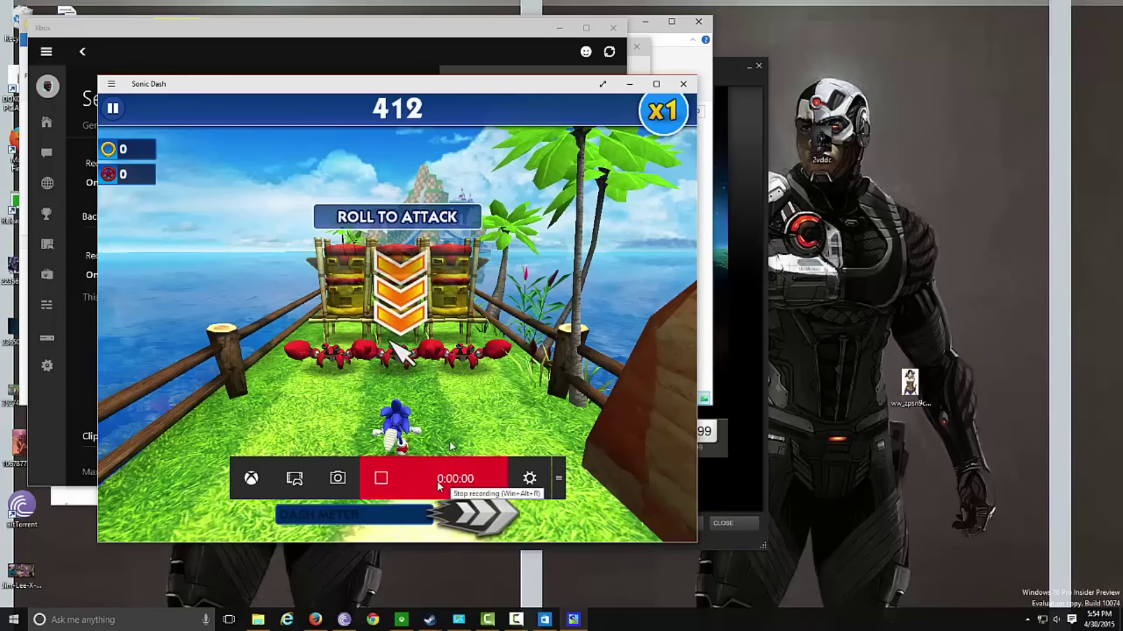
Hide the Game bar and play the recorded run: roll through crabs, homing attack, collect rings, dash
left_click(443, 418)
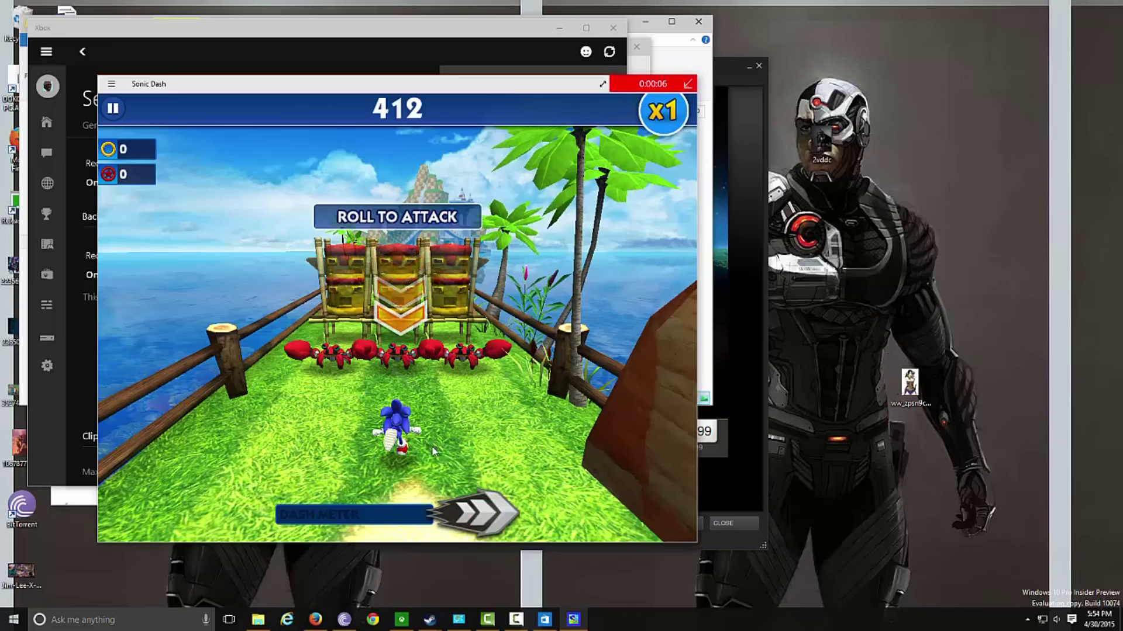
mouse_move(448, 468)
left_mouse_down()
mouse_move(435, 489)
mouse_move(453, 175)
left_mouse_up()
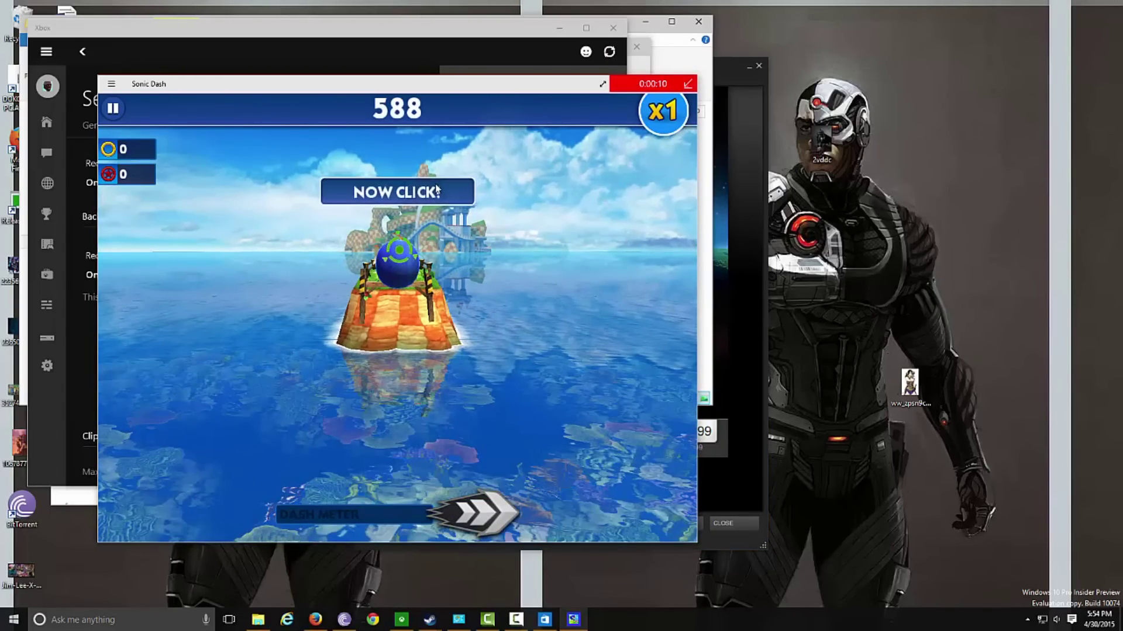
left_click(447, 297)
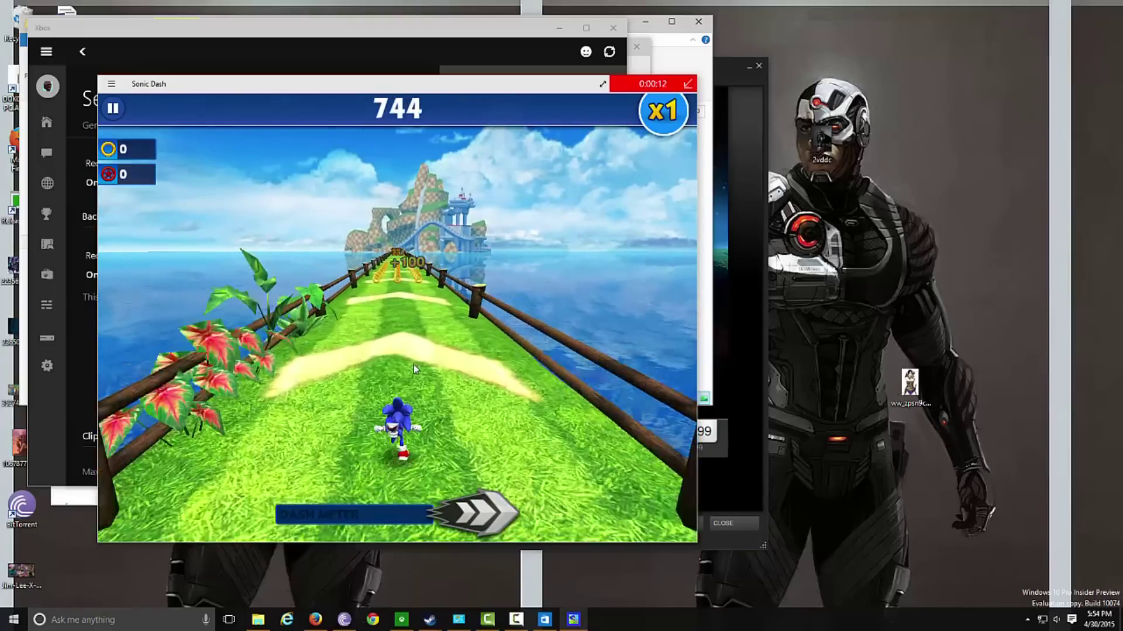
left_click_drag(381, 376, 745, 480)
left_click_drag(673, 477, 410, 468)
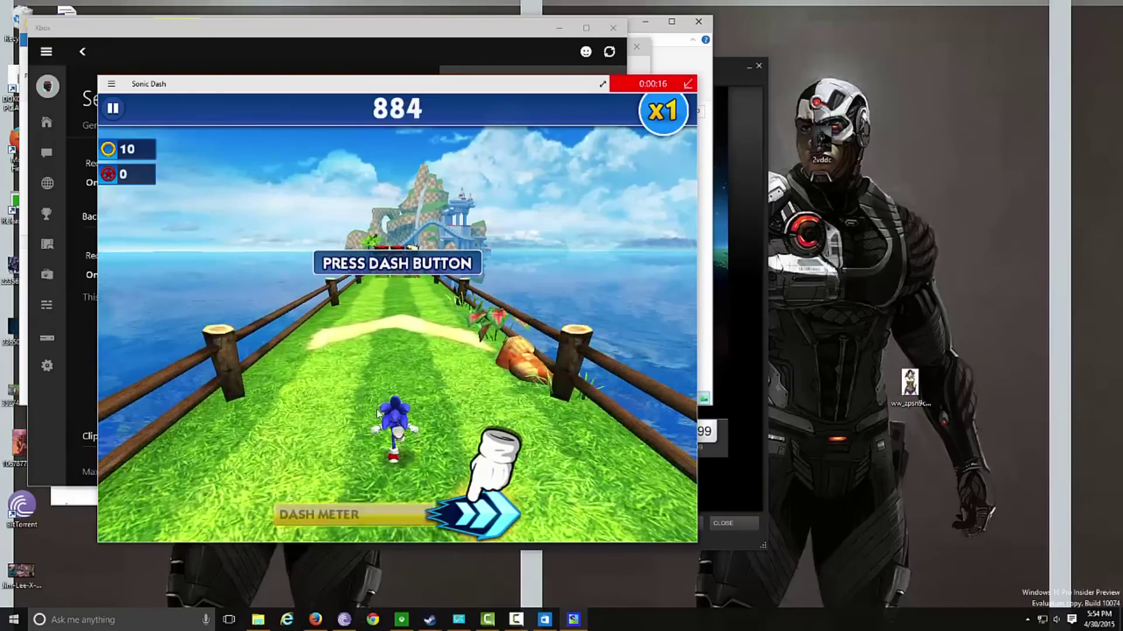
left_click(478, 516)
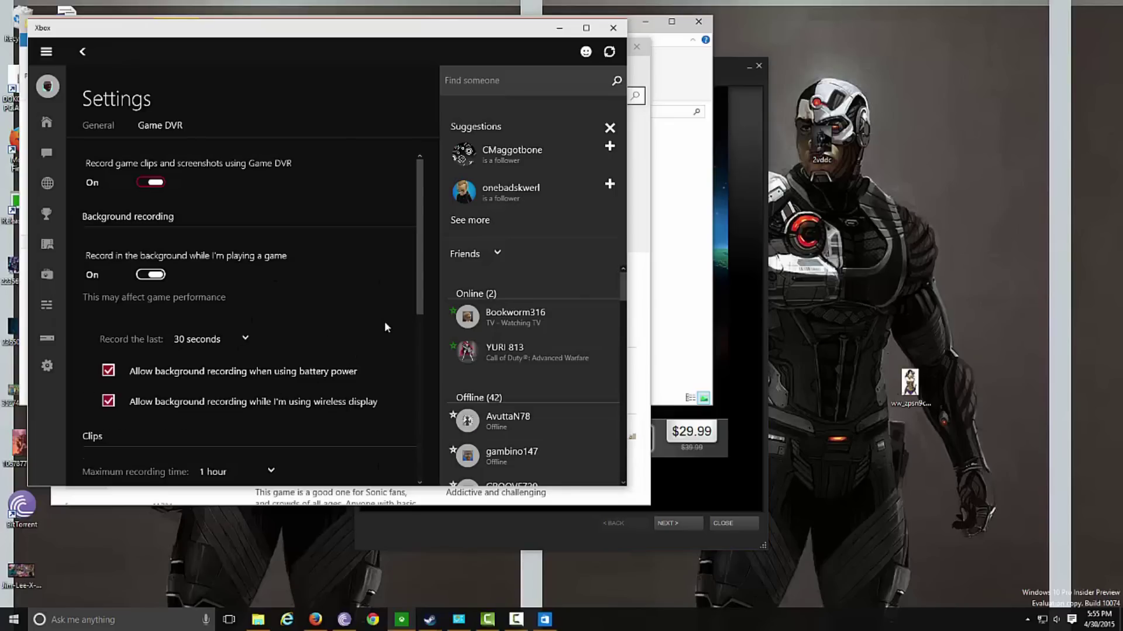
Scroll the Game DVR settings down to saving and audio options, then close the Steam window
scroll(384, 321, "down", 5)
scroll(384, 321, "down", 1)
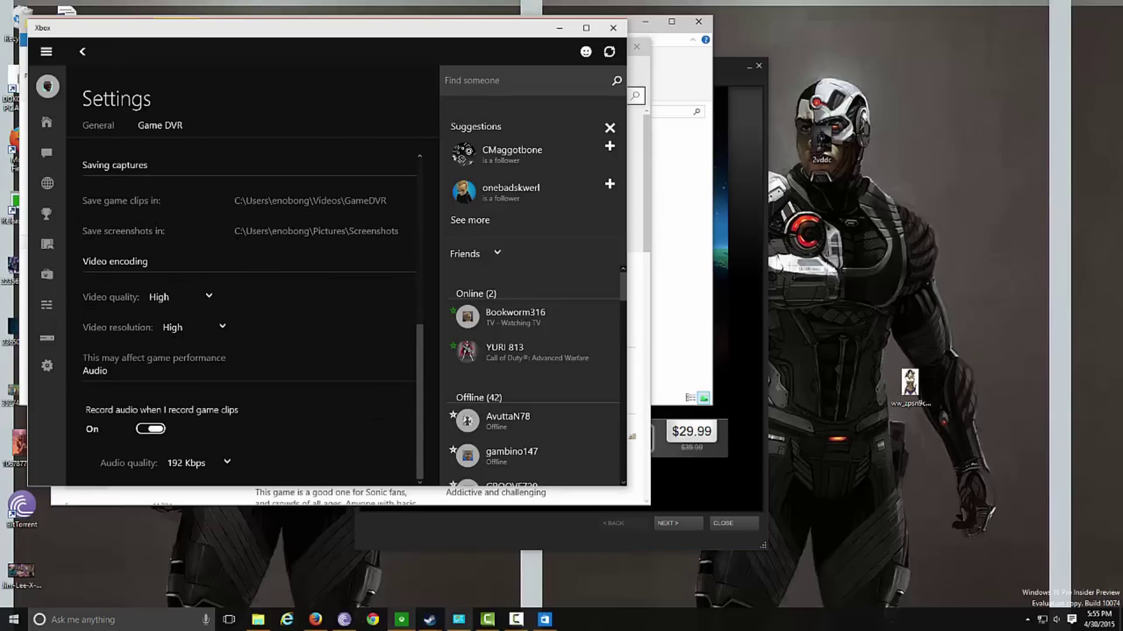
left_click(433, 620)
left_click(449, 585)
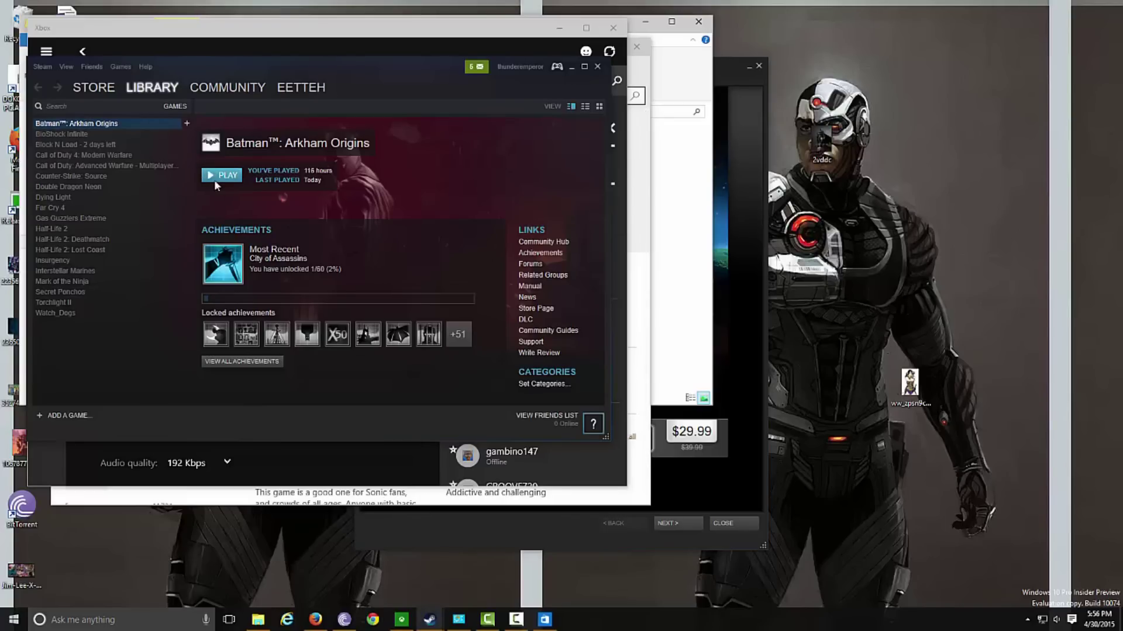
left_click(597, 67)
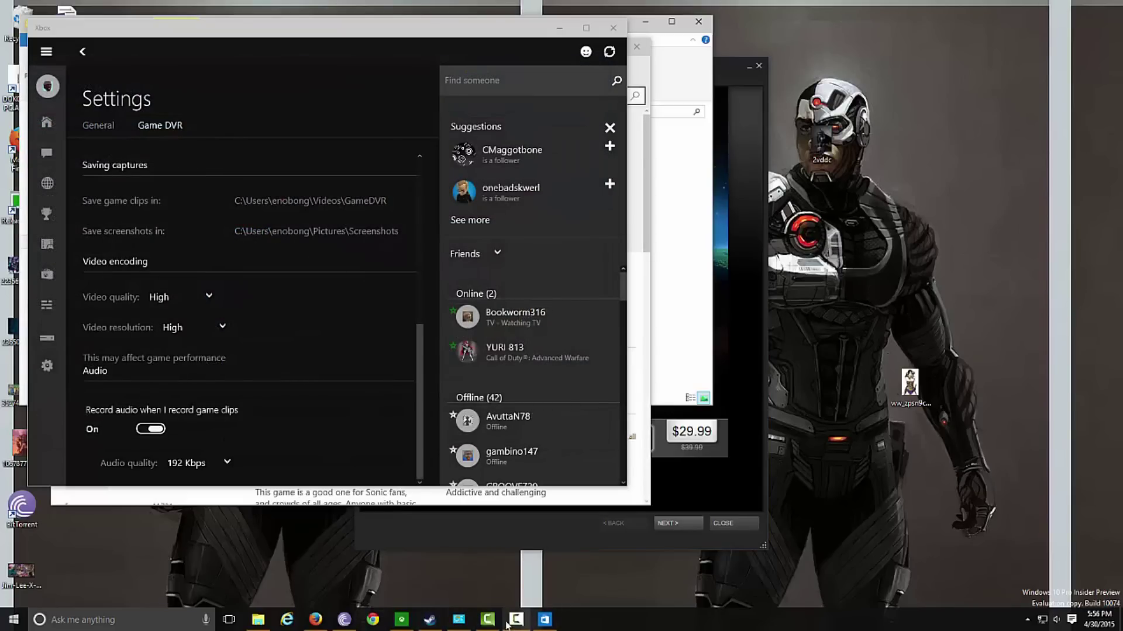